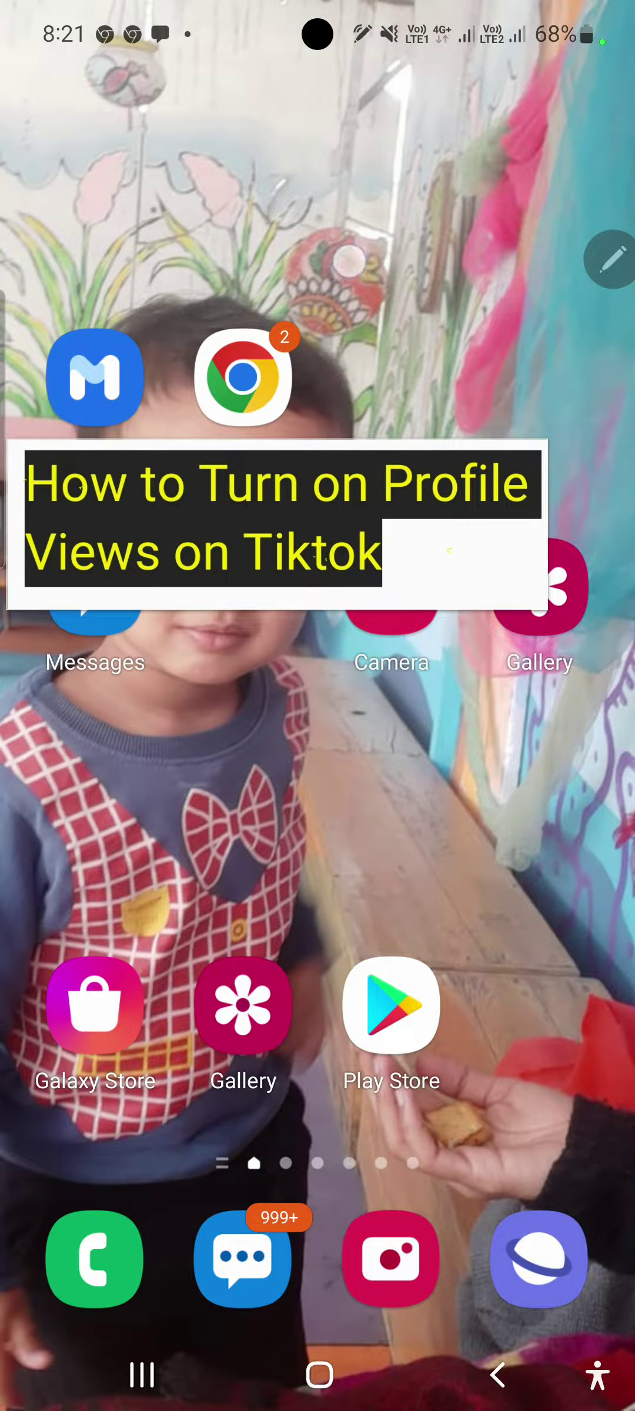
Bring up the app drawer from the home screen and start an app search.
drag(342, 794, 331, 331)
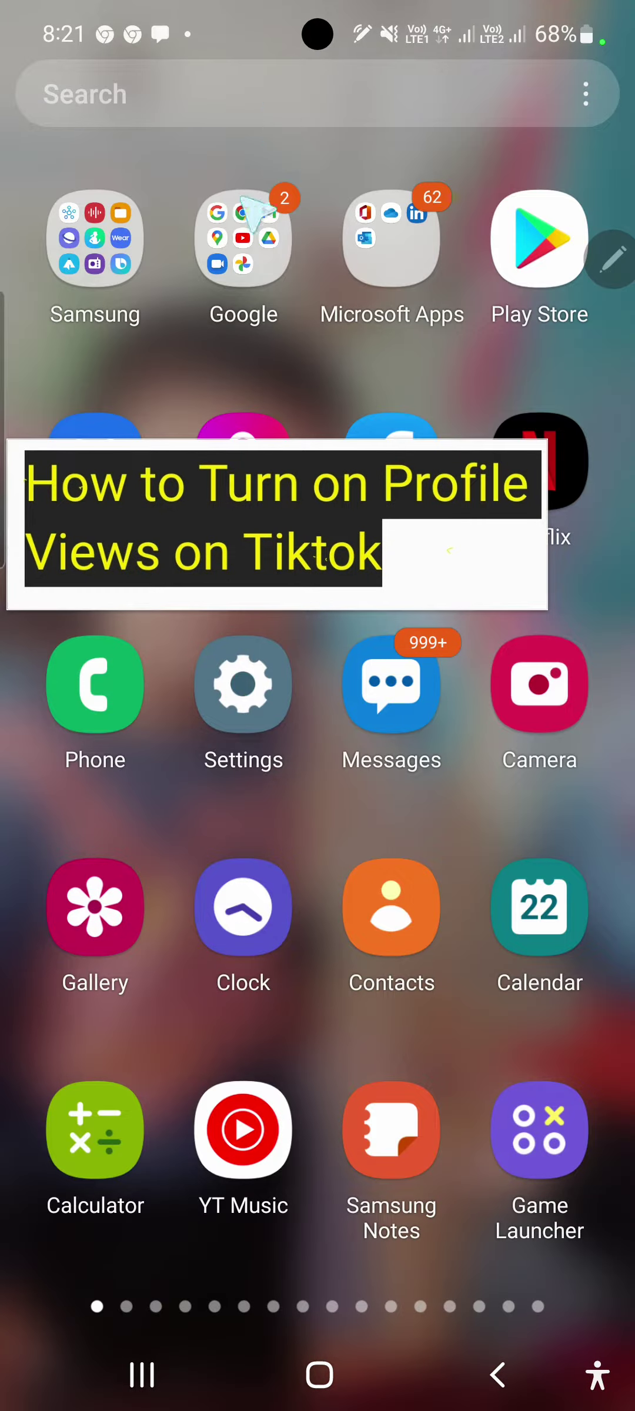
click(226, 93)
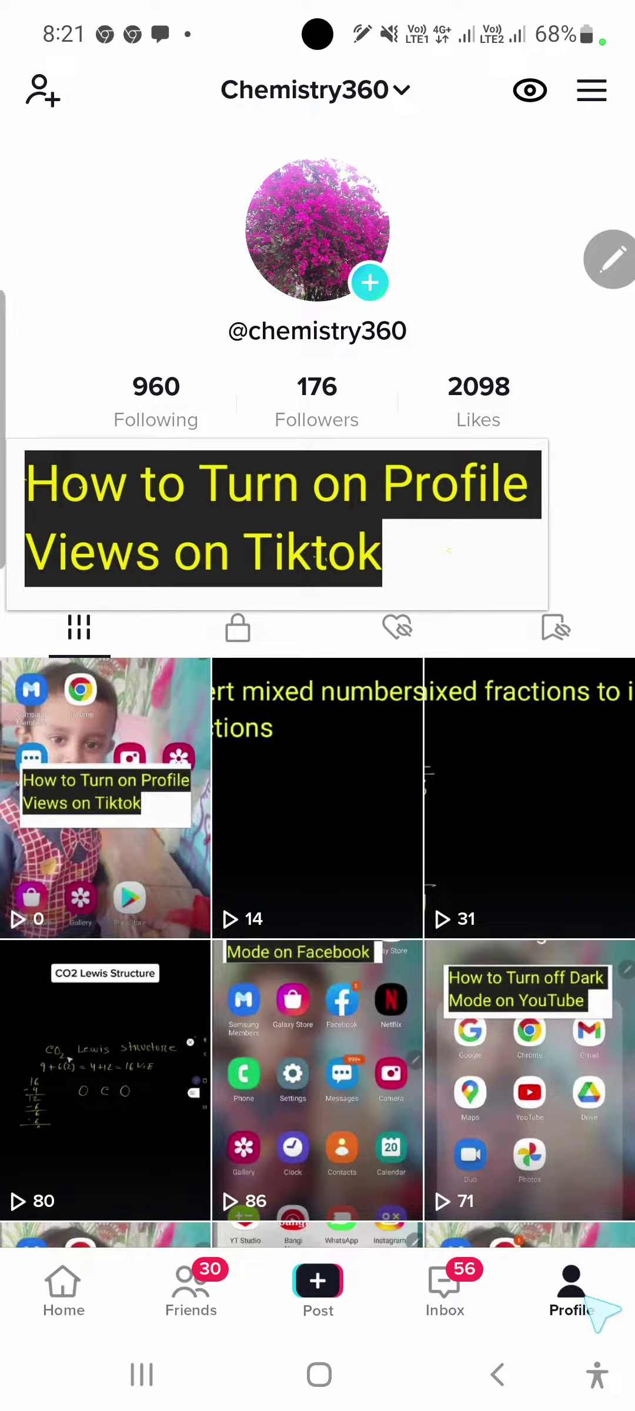
Go to the Chemistry360 profile tab and show its extra options list.
click(602, 1306)
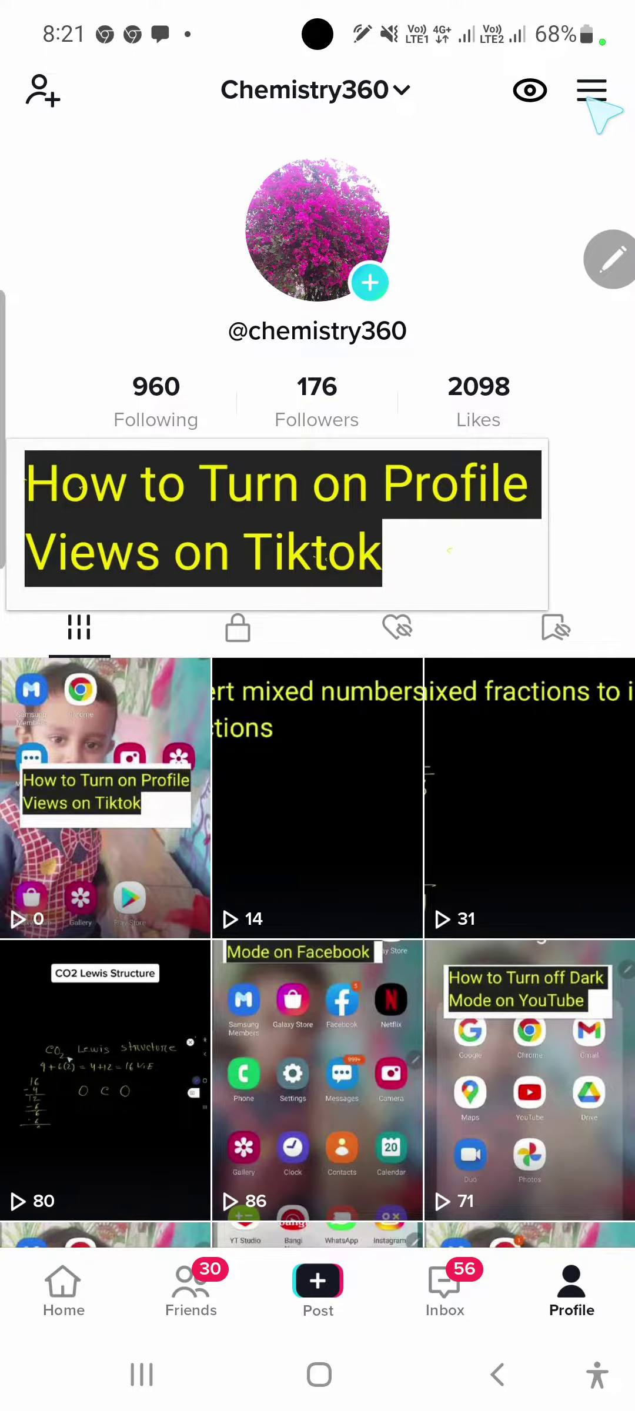
click(592, 91)
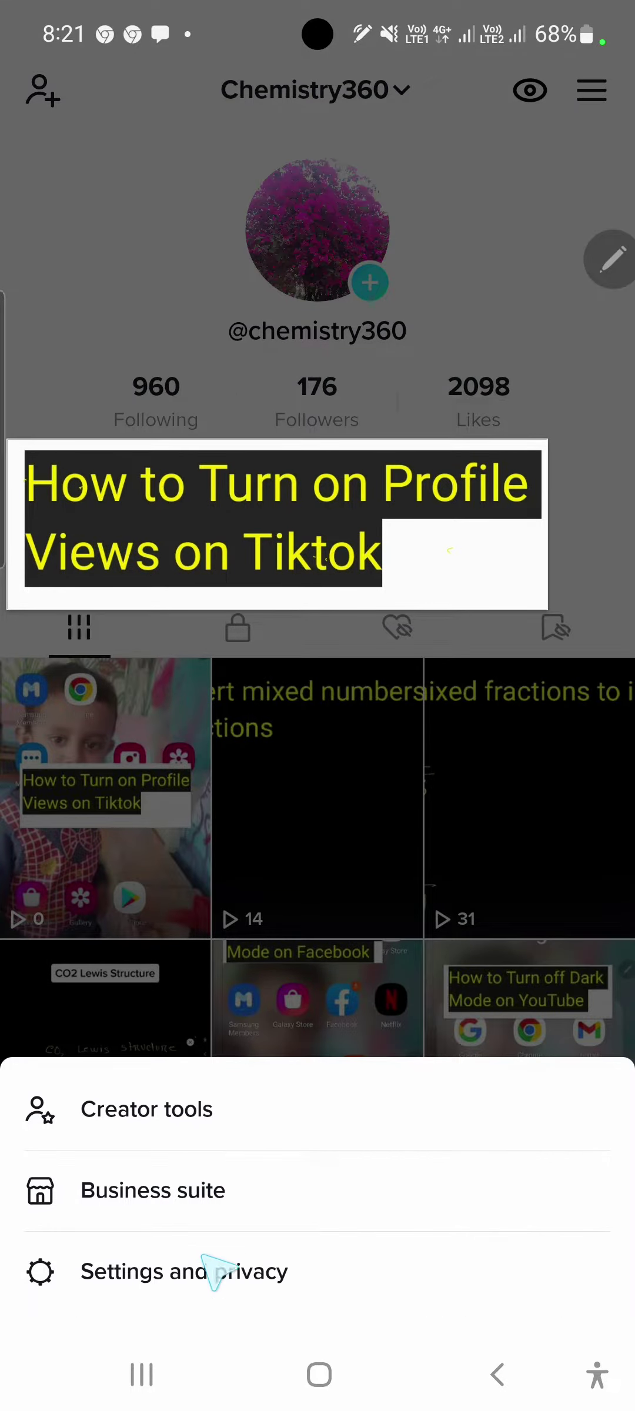
Go to Settings and privacy from the profile options menu.
click(237, 1287)
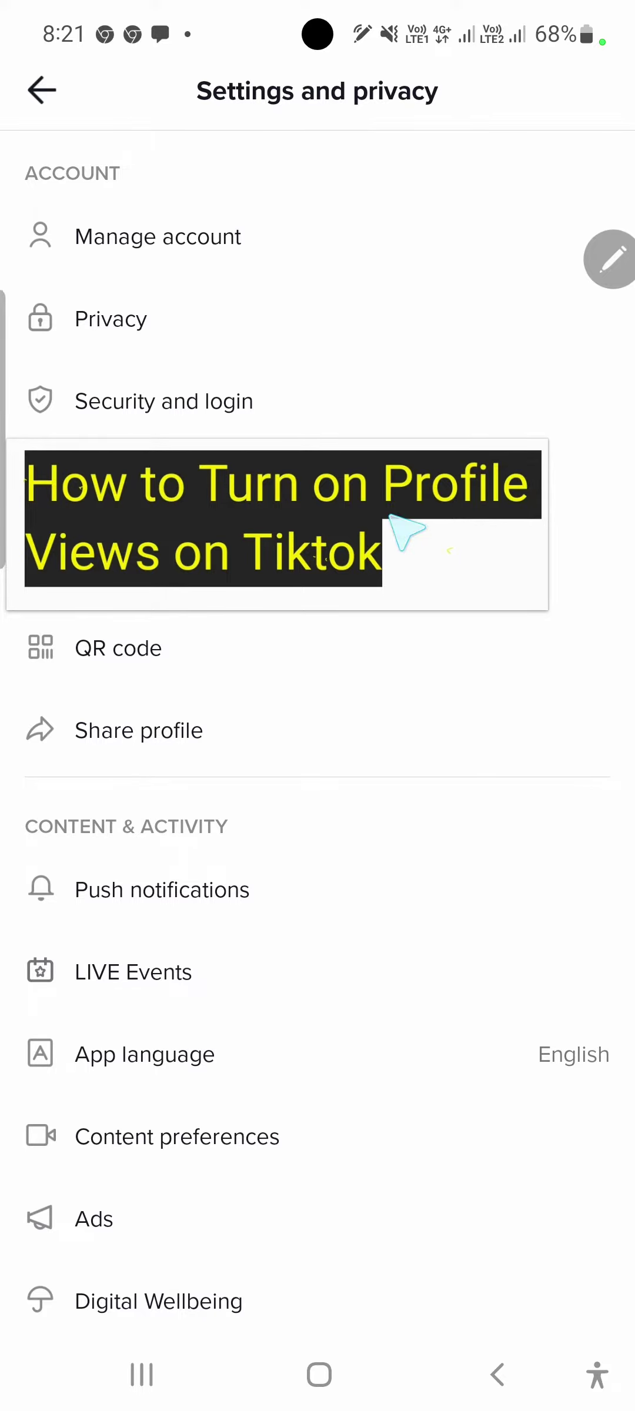
click(169, 649)
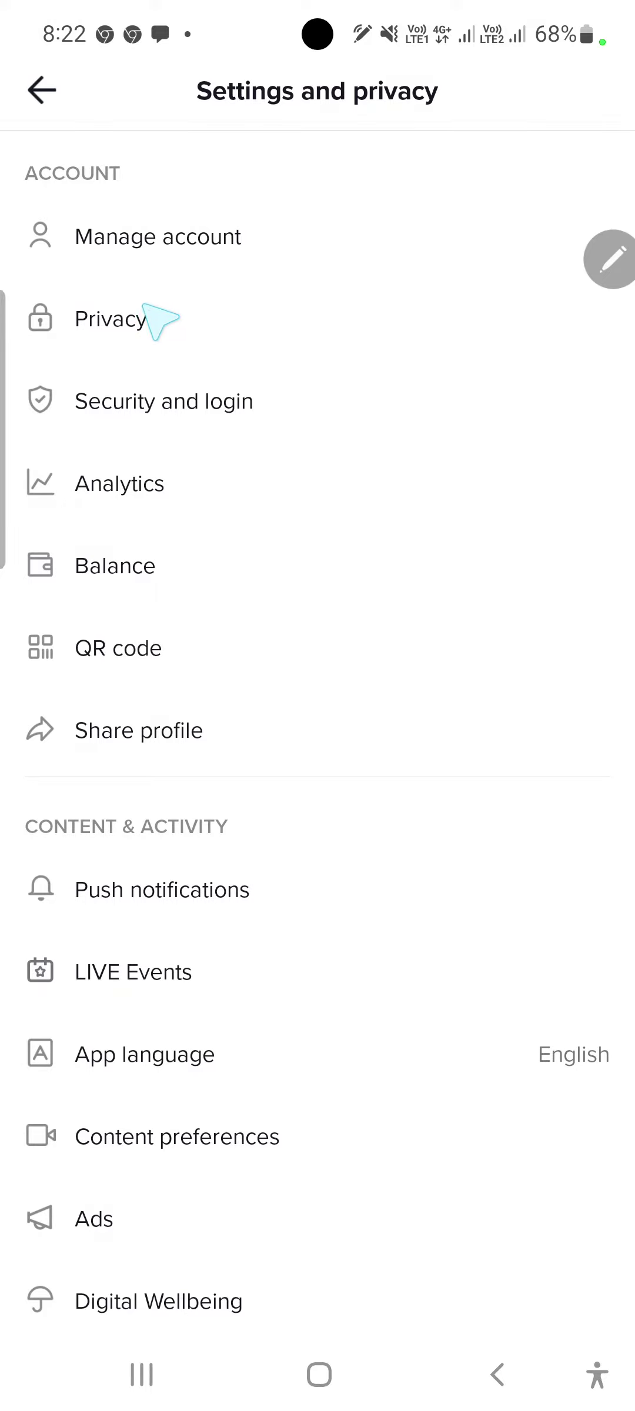
Go to Privacy, then the Profile views page with view history on.
click(163, 319)
scroll(318, 662, down, 5)
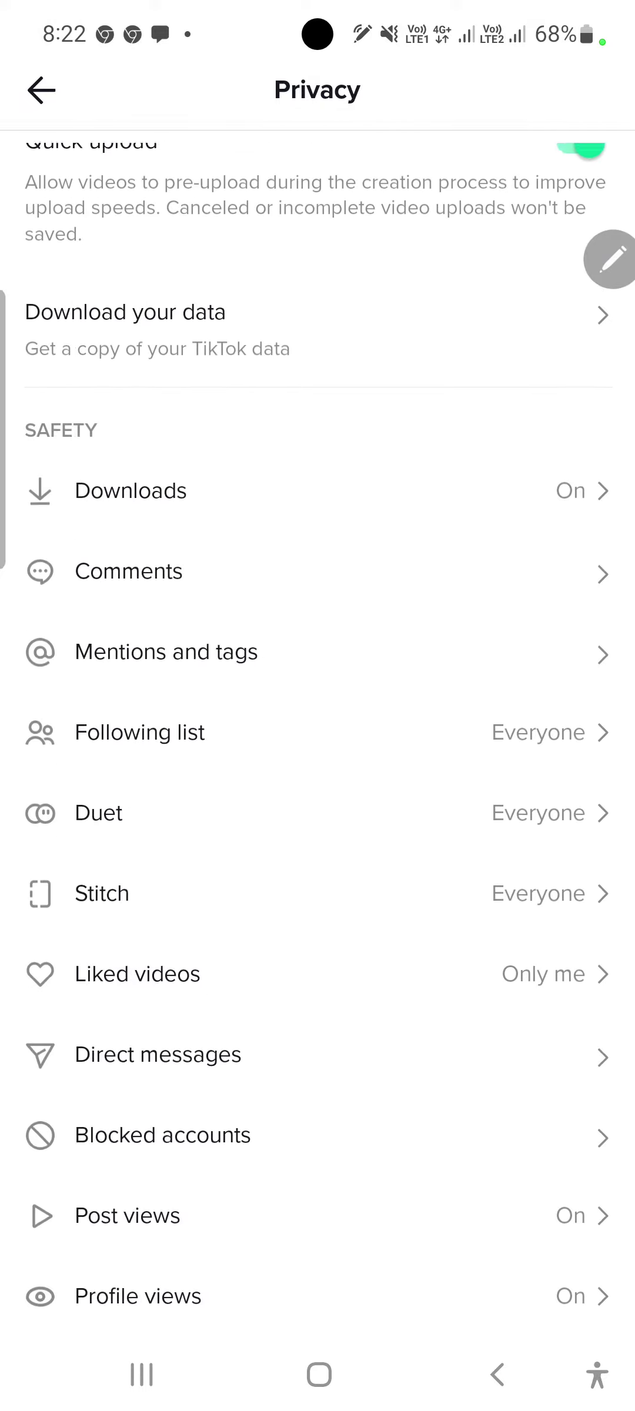
click(574, 1284)
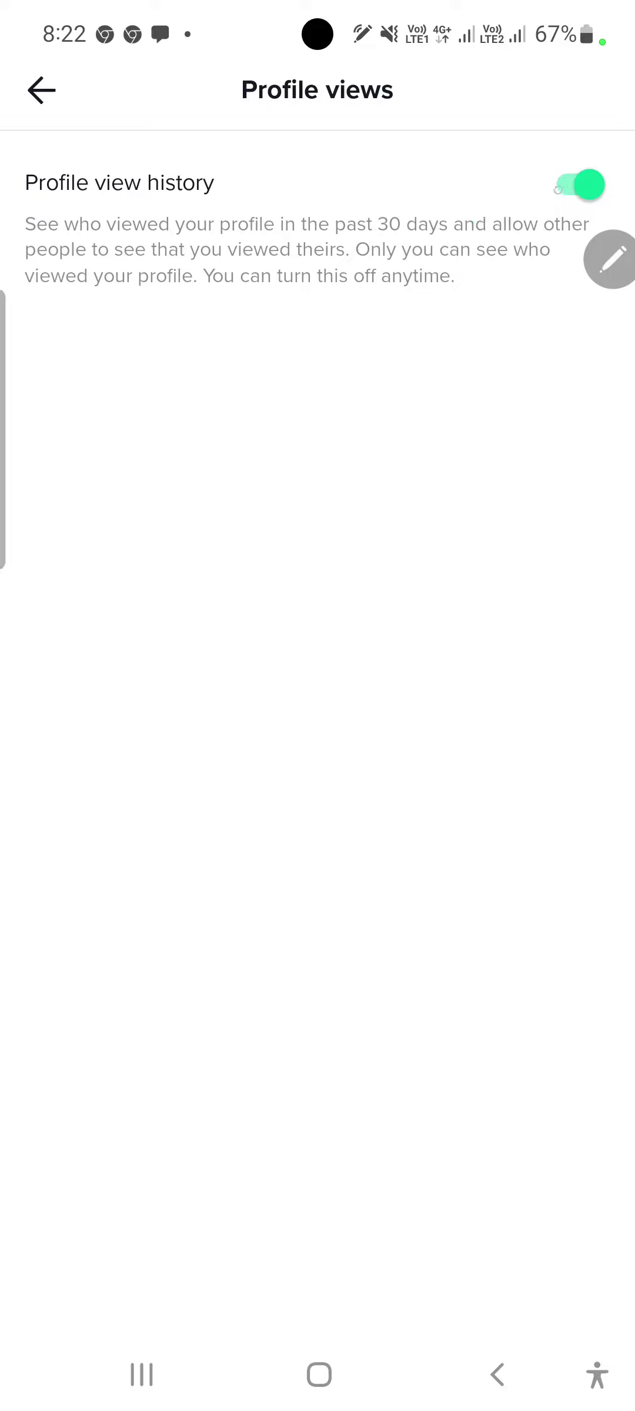
click(580, 184)
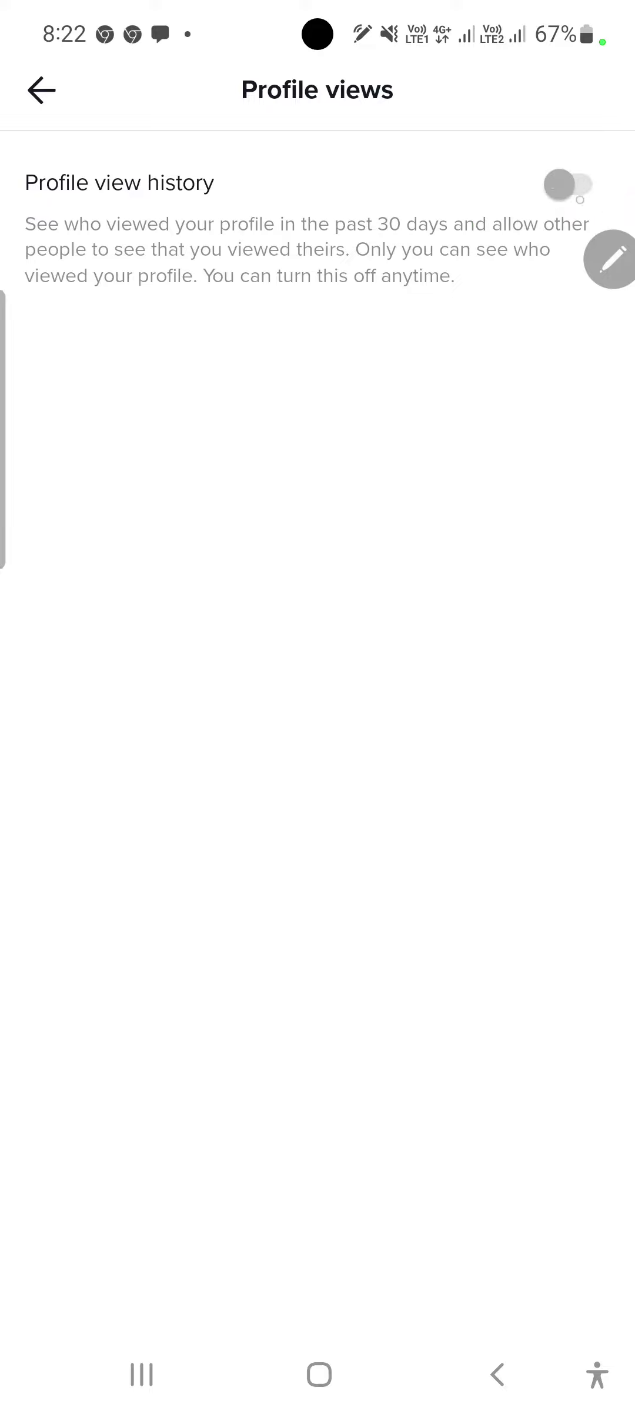
click(567, 185)
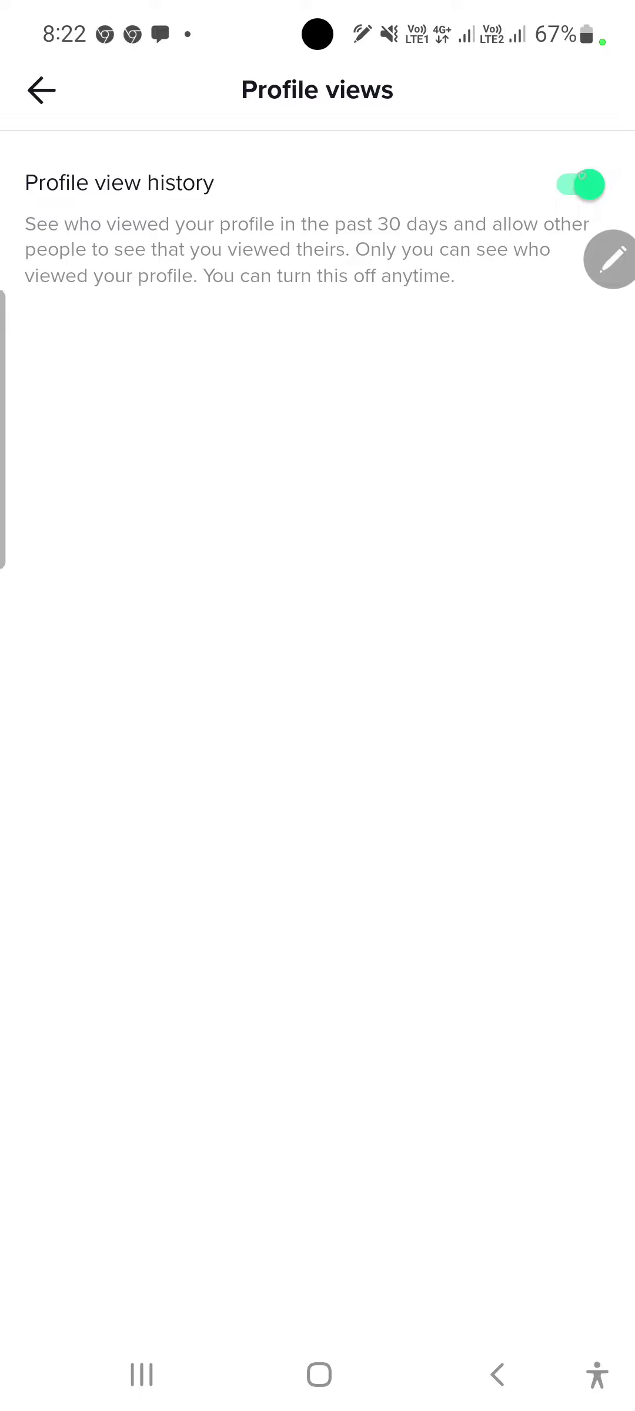